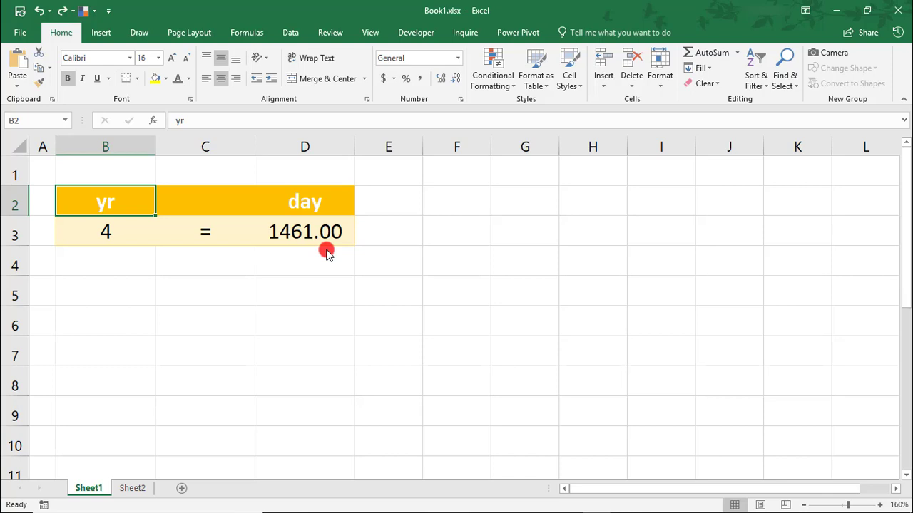
Enter cup in B2, qt in D2 and 40 in B3 so the result reads 10.00
type("cup")
key("Tab")
key("Tab")
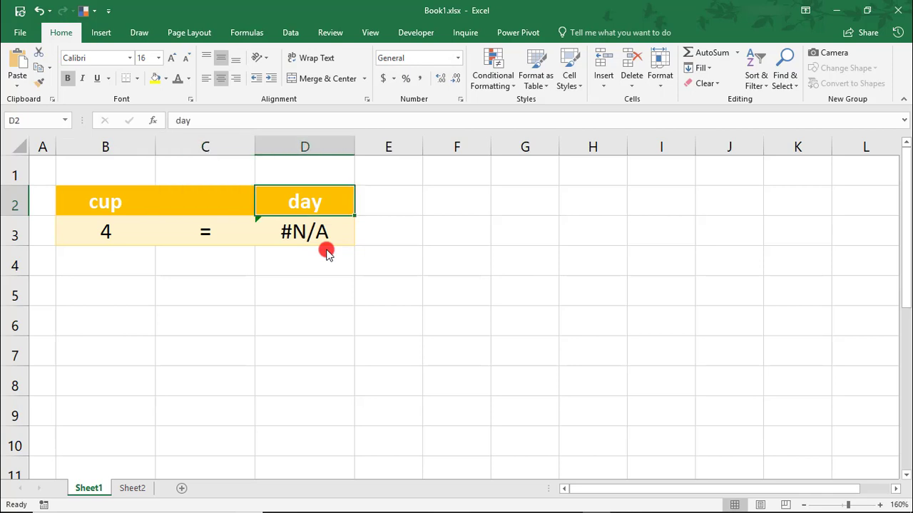
type("qt")
key("Return")
key("Down")
type("40")
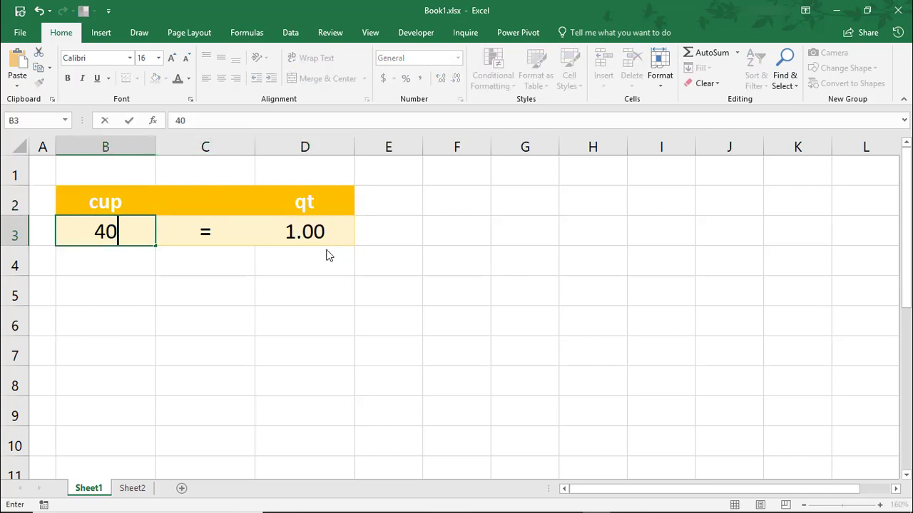
key("Tab")
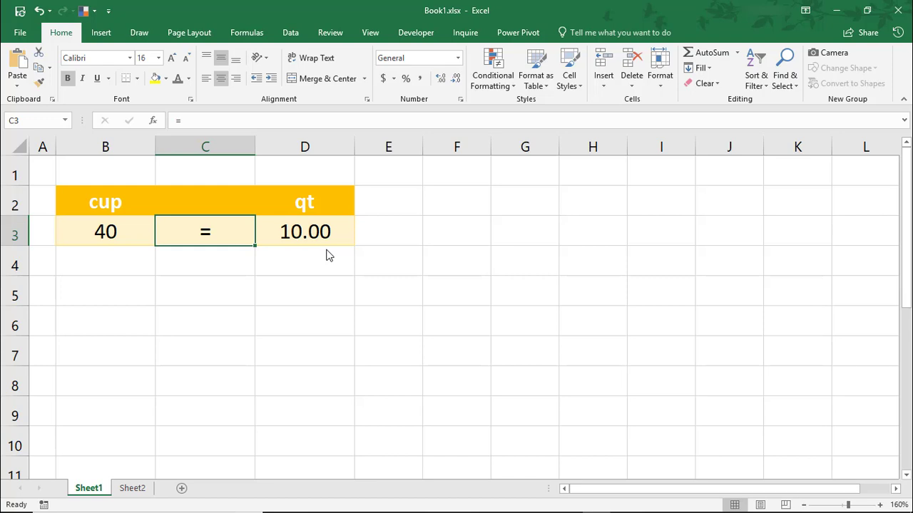
left_click(327, 251)
Format B5:D6 as a table with headers in an orange Medium style
mouse_move(126, 285)
left_mouse_down()
mouse_move(283, 302)
mouse_move(288, 318)
left_mouse_up()
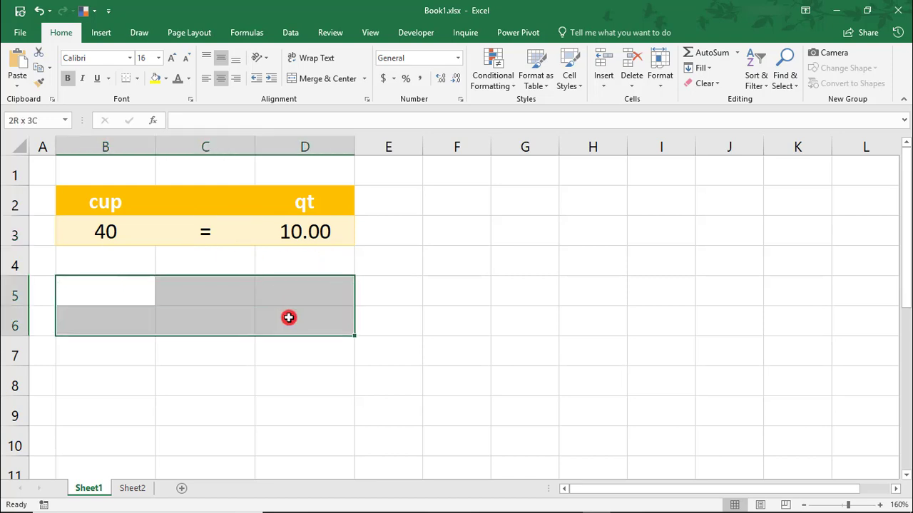
left_click(538, 80)
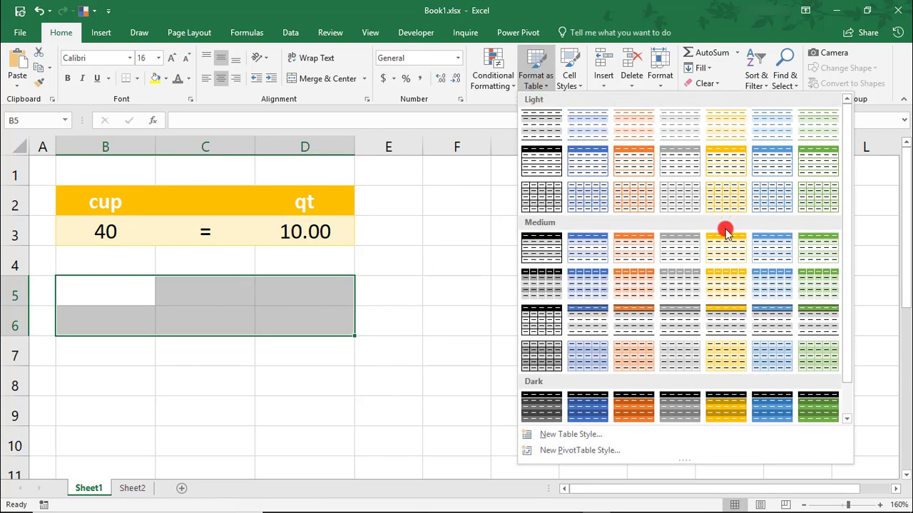
left_click(717, 278)
left_click(459, 313)
left_click(449, 336)
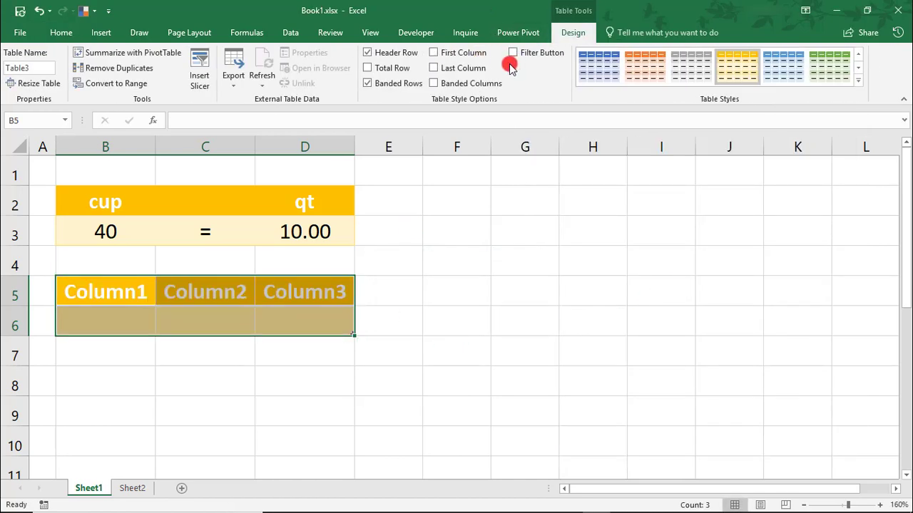
Convert the new B5:D6 table back to a normal range
left_click(365, 87)
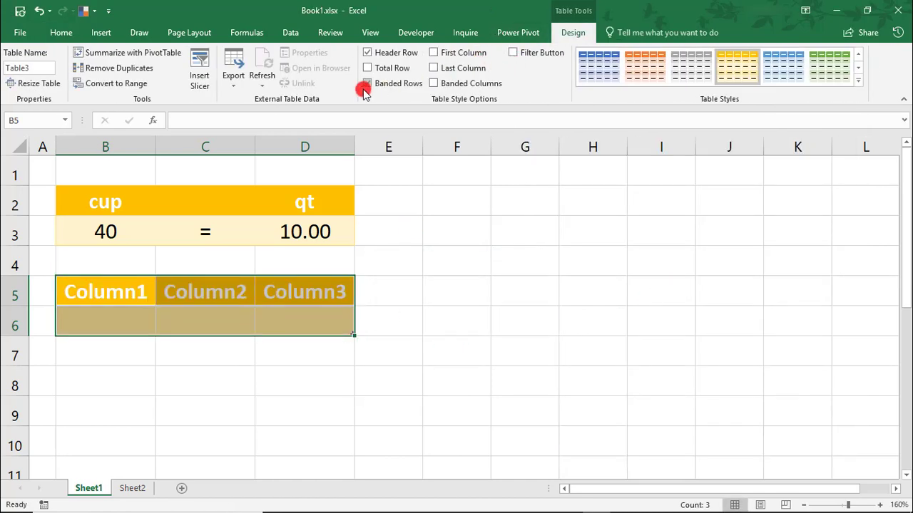
left_click(123, 84)
left_click(430, 300)
left_click(104, 281)
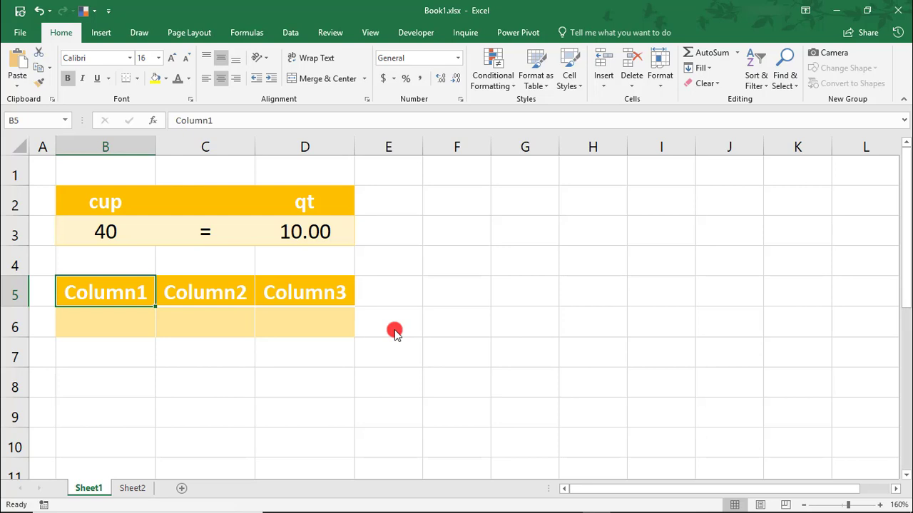
Set header B5 to F and D5 to C, clearing the Column2 header in C5
type("F")
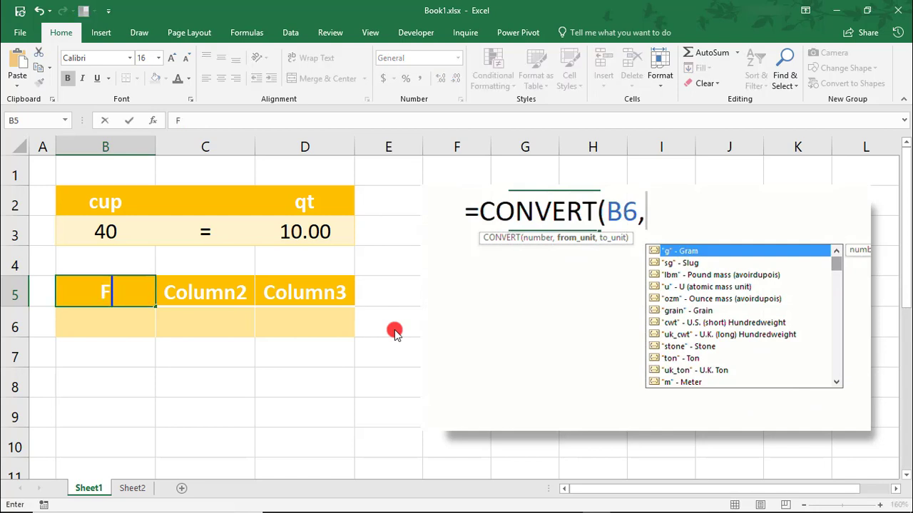
key("Tab")
key("Delete")
key("Tab")
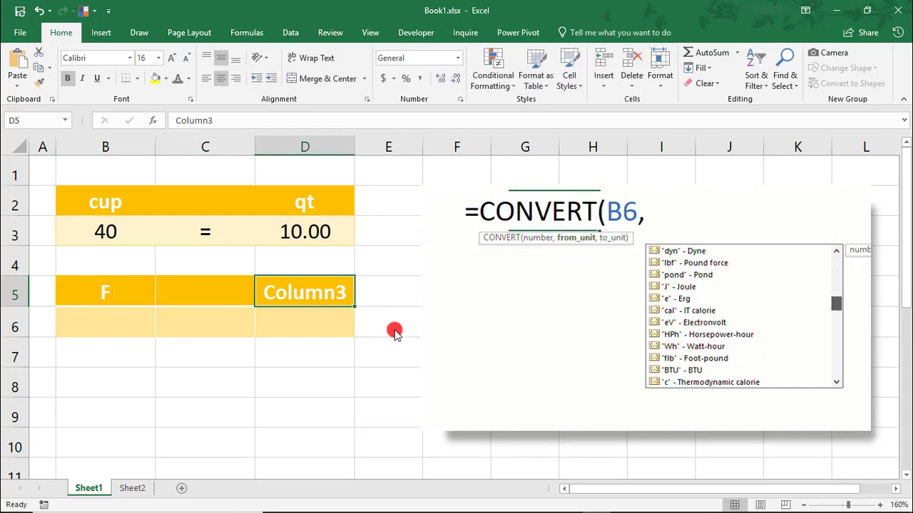
type("C")
key("Left")
key("Left")
key("Down")
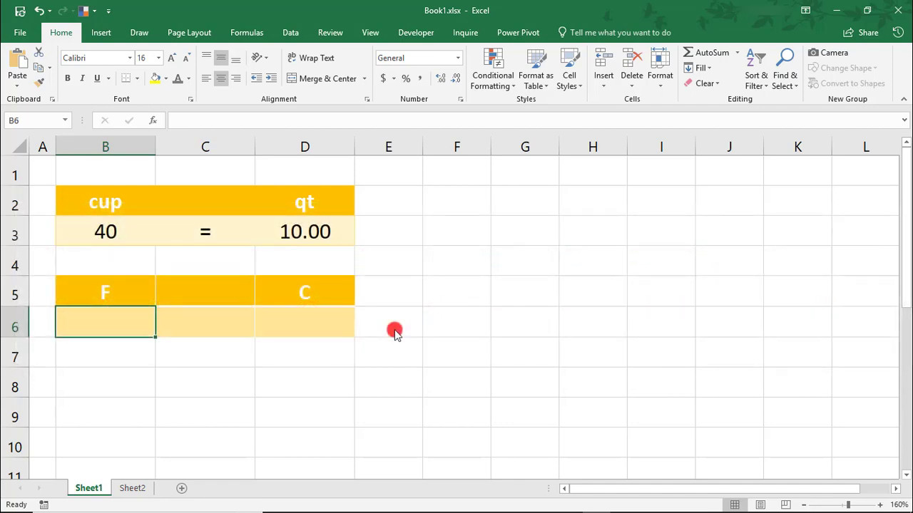
Enter 80 in B6 and a literal equals sign in C6
type("80")
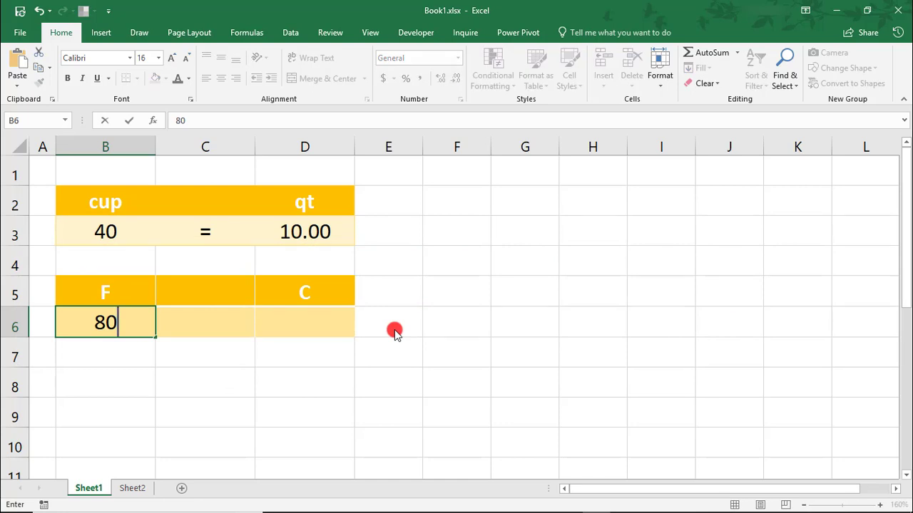
key("Tab")
type("'")
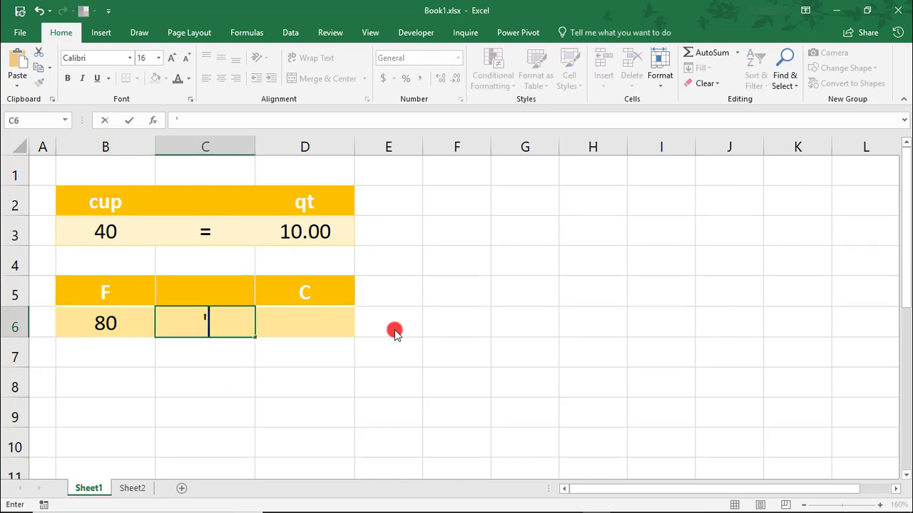
type("=")
key("Tab")
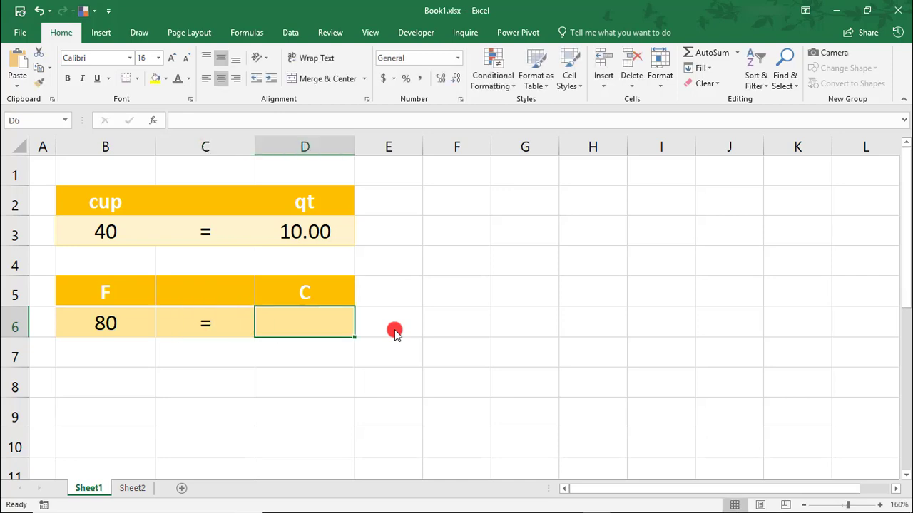
Enter =CONVERT(B6,B5,D5) in D6 to convert 80 F to 26.66667 C
type("=")
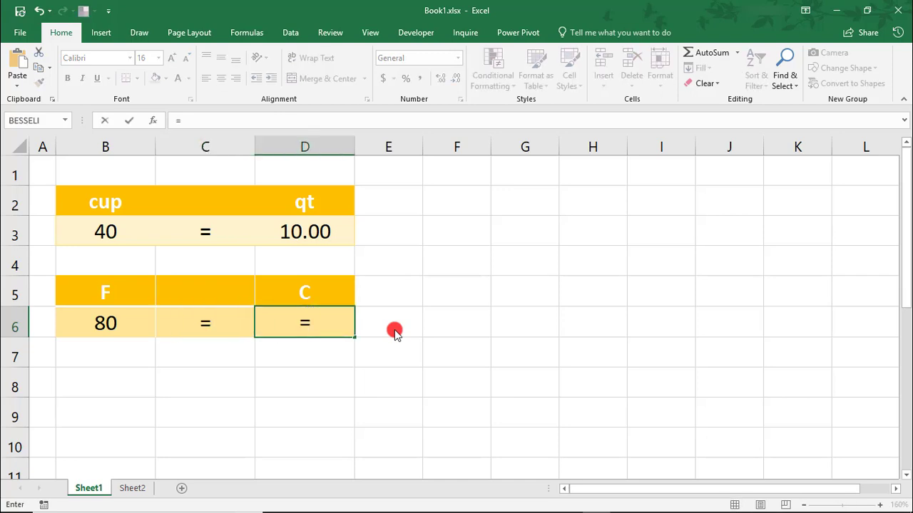
type("CONVERT(")
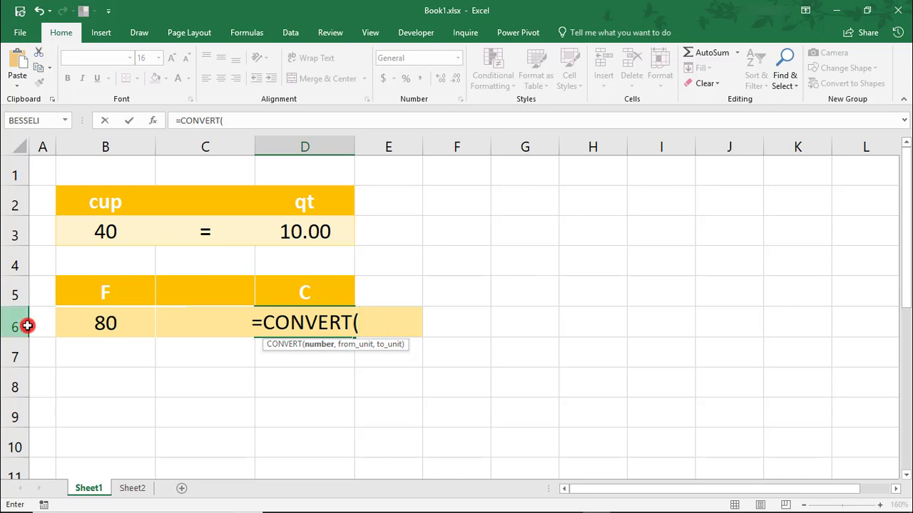
left_click(103, 322)
type(",")
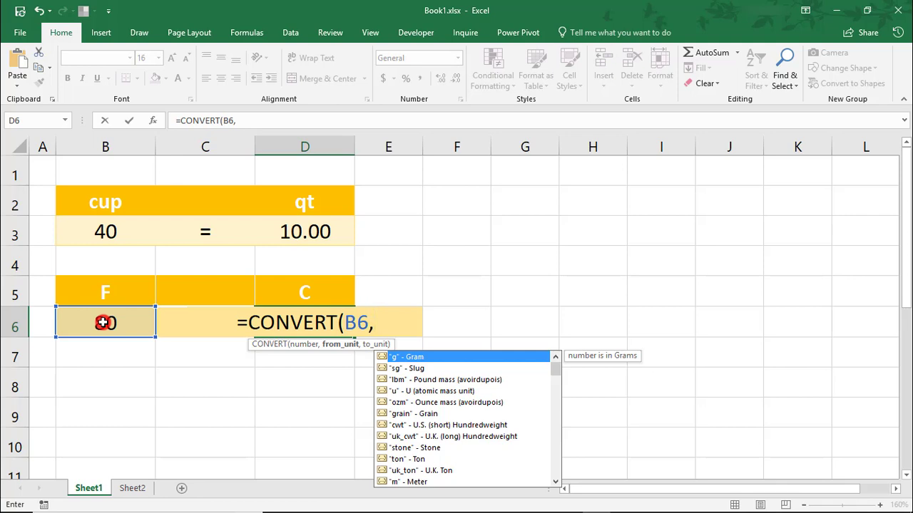
left_click(105, 287)
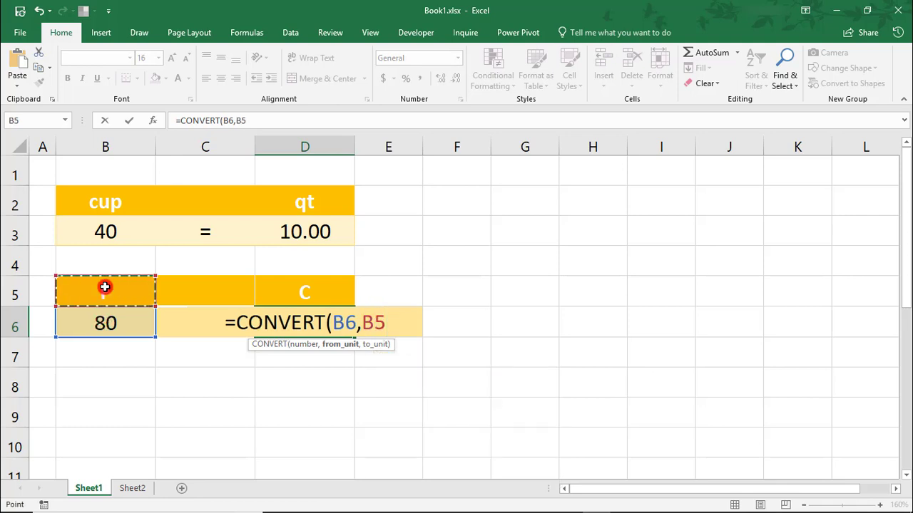
type(",")
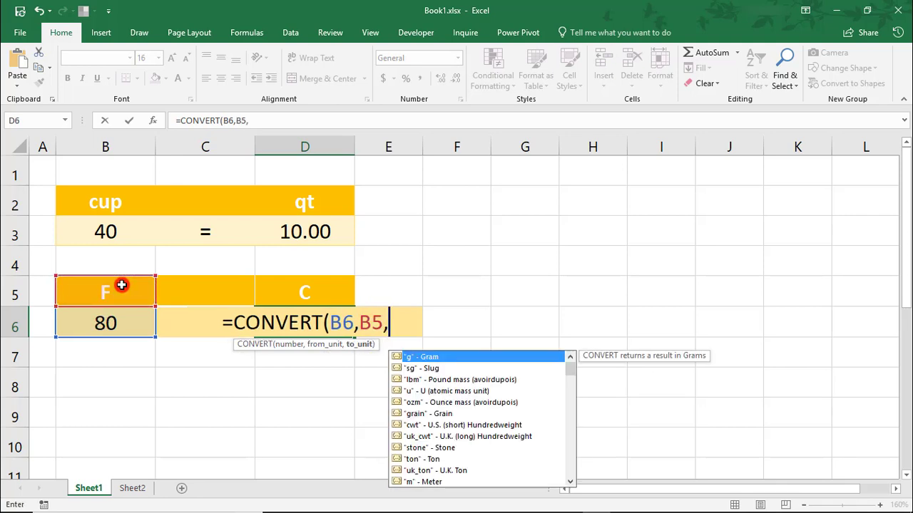
left_click(303, 299)
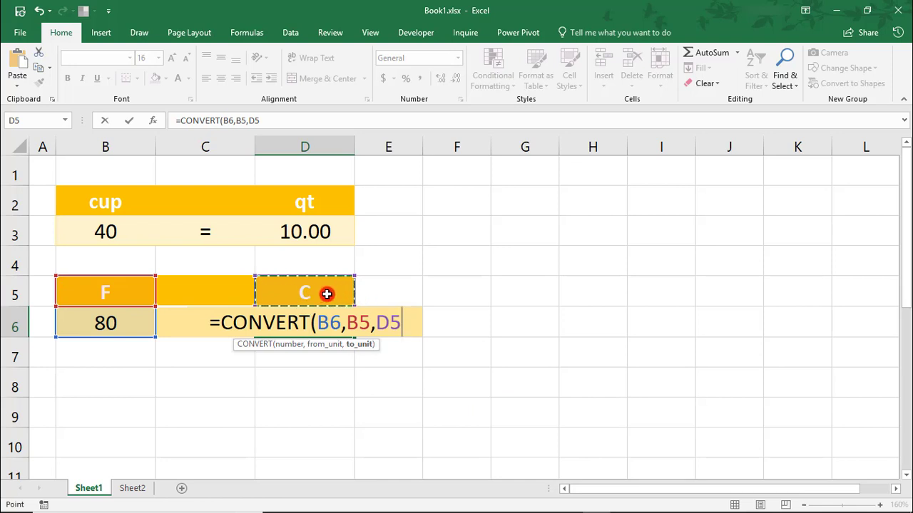
type(")")
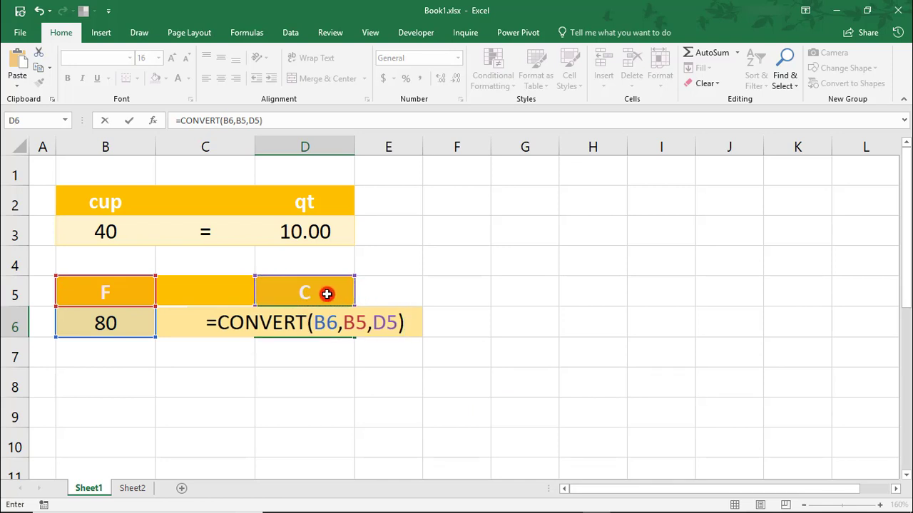
key("Return")
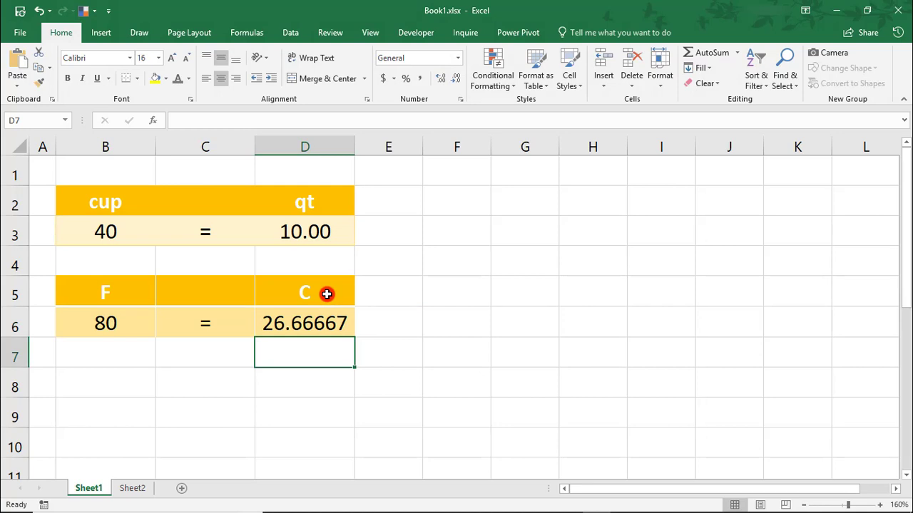
key("ctrl+z")
Change the B5 source unit to lowercase f, producing #N/A
left_click(130, 295)
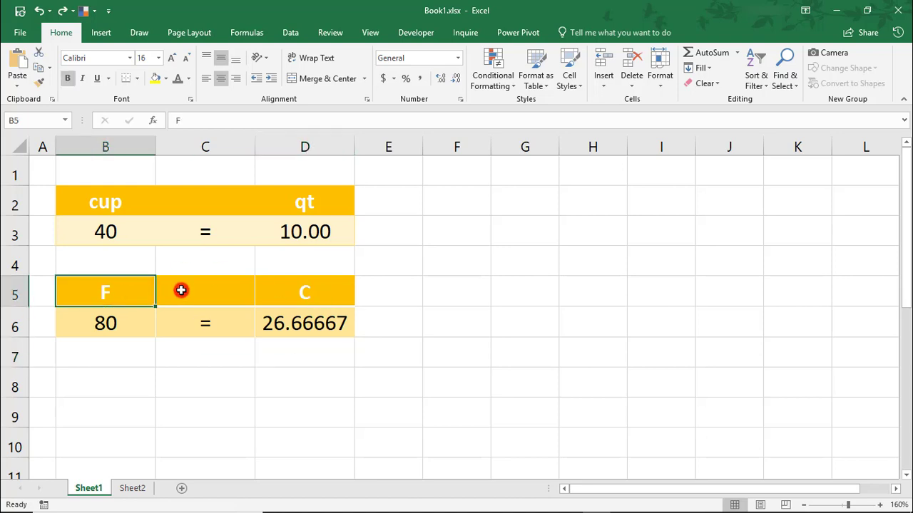
type("f")
key("Return")
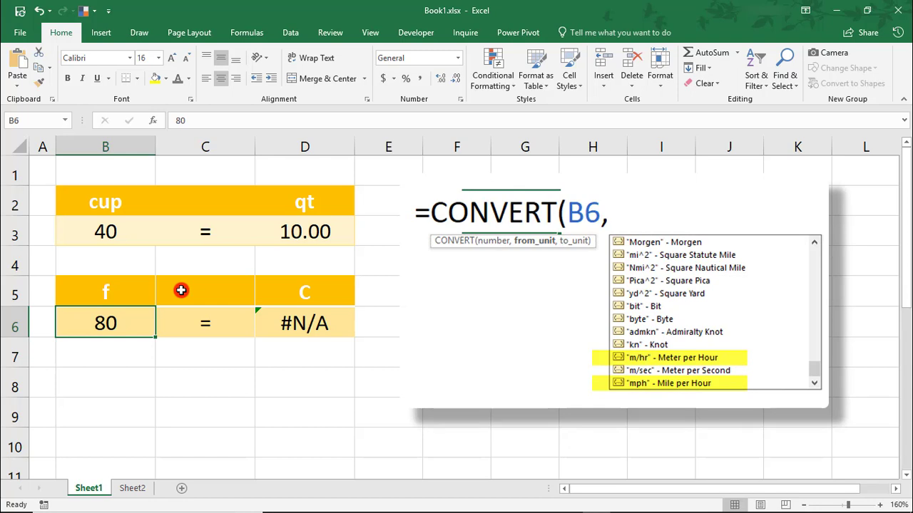
Set the source unit to mph and the target to km/h, giving 128.7475
key("Up")
type("mo")
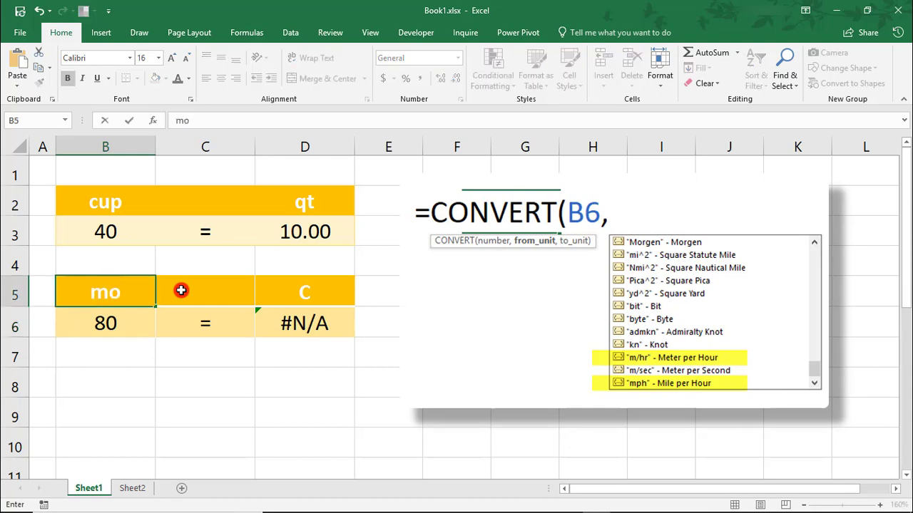
key("BackSpace")
type("ph")
key("Right")
key("Right")
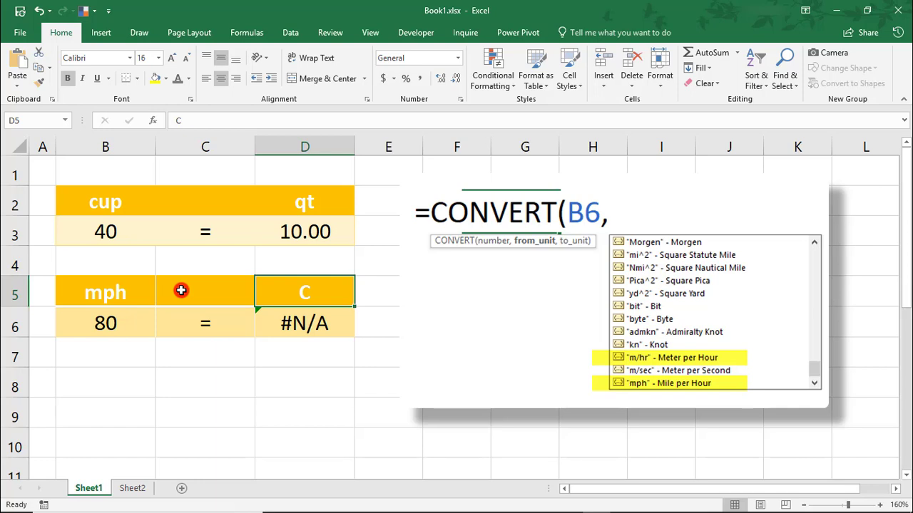
type("km/h")
key("Return")
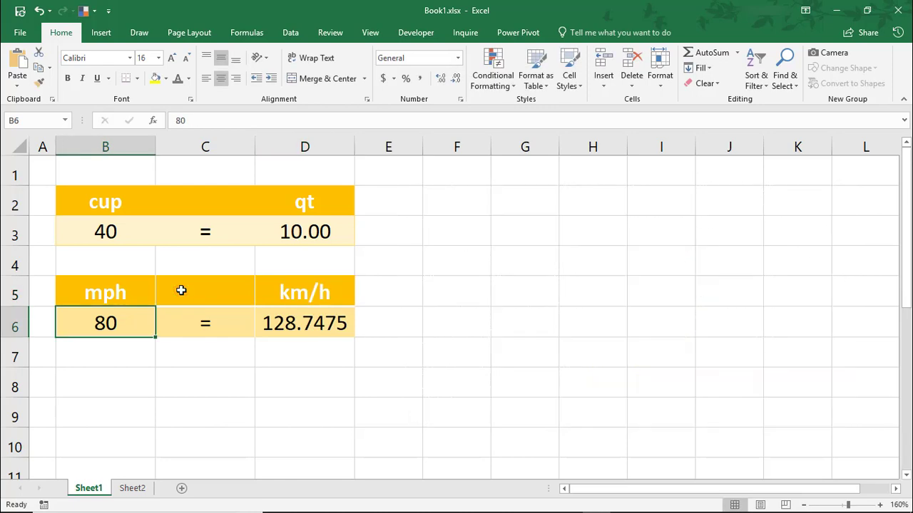